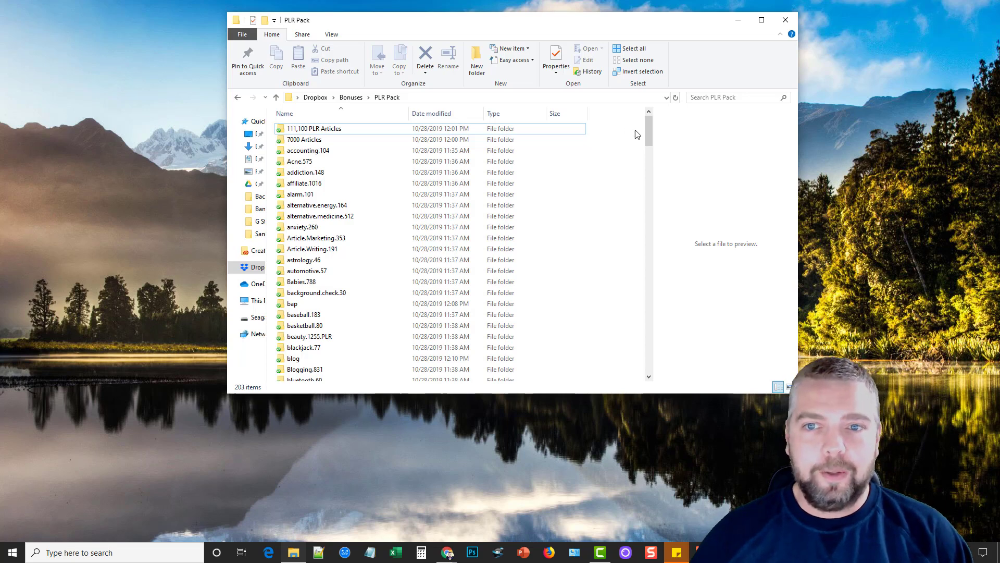
- Bring the Chrome window with Spin Rewriter's Step 1 rewrite page in front of File Explorer
drag(649, 129, 642, 368)
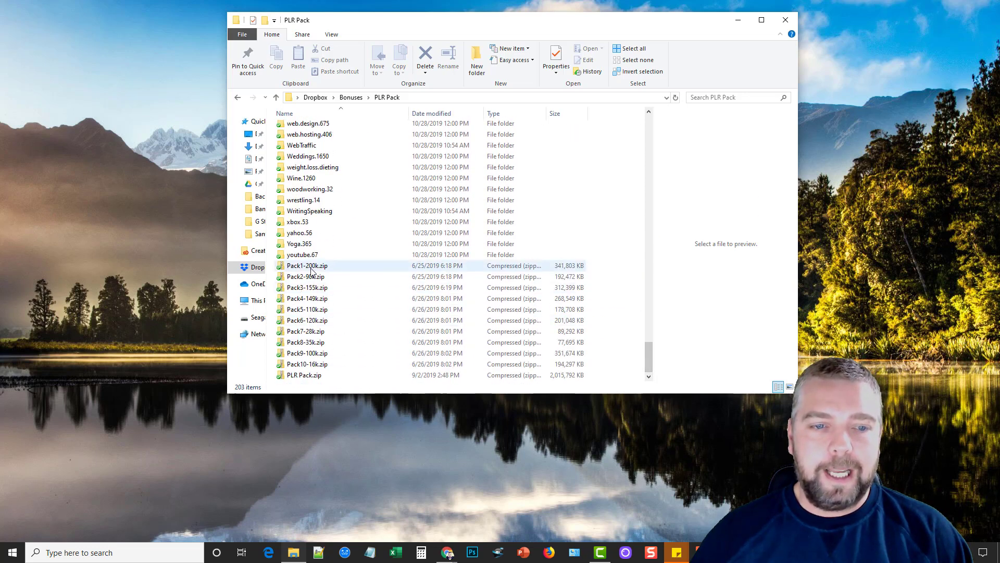
scroll(401, 219, up, 2)
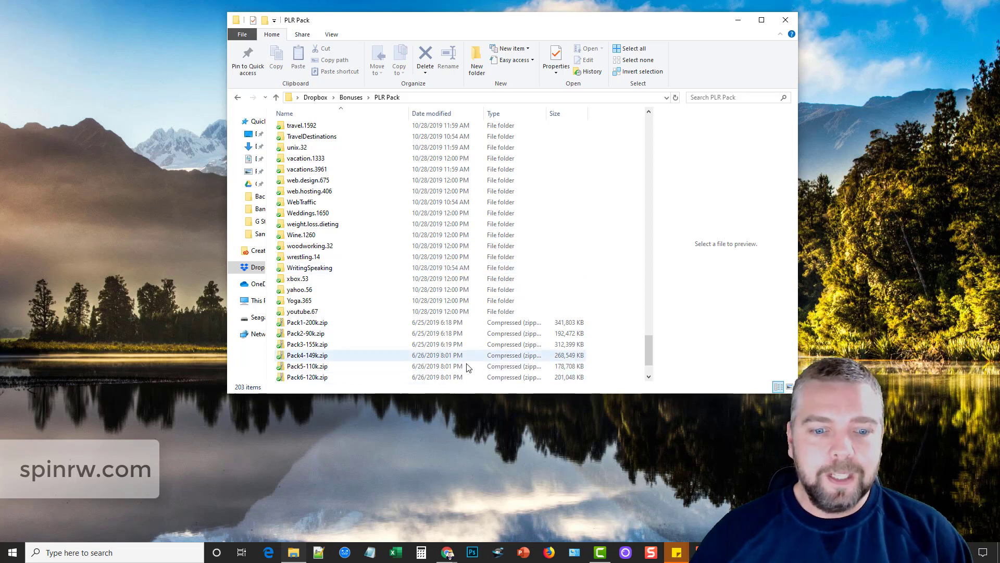
click(447, 552)
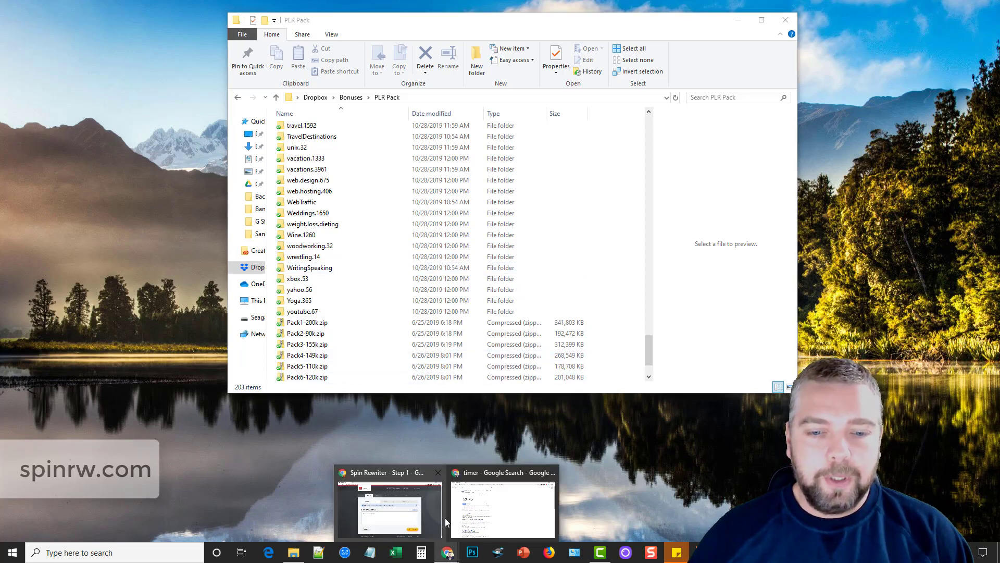
click(392, 497)
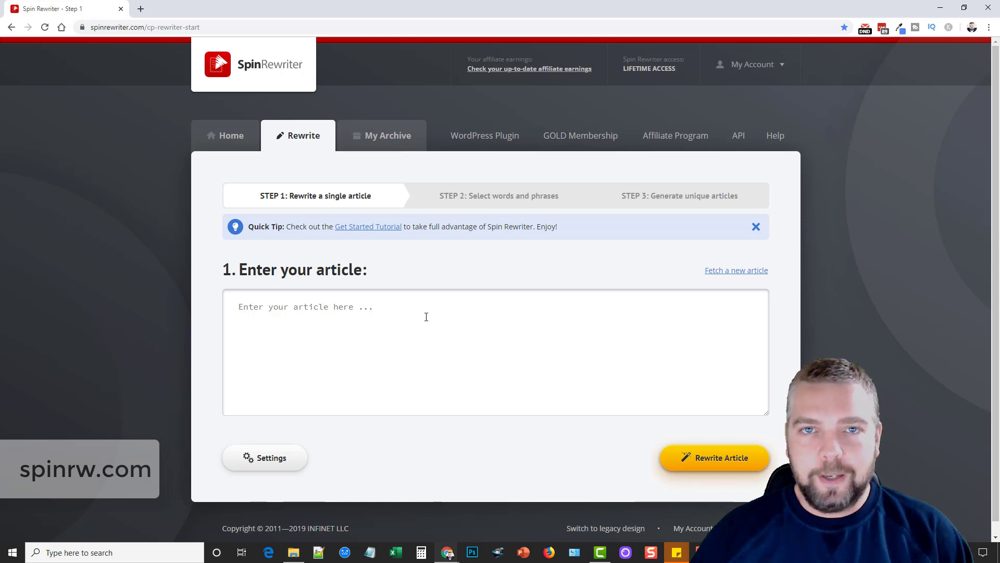
click(284, 454)
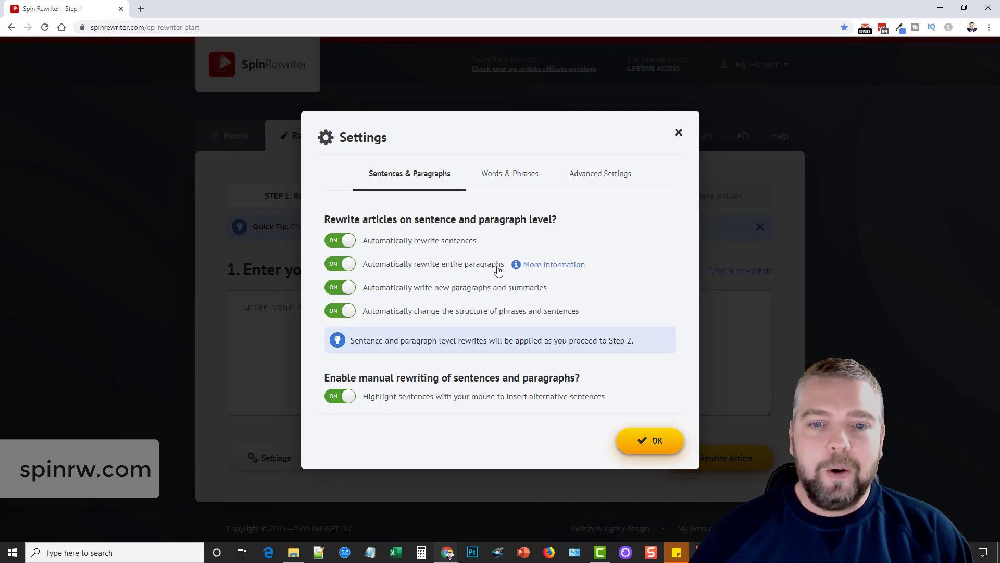
click(678, 134)
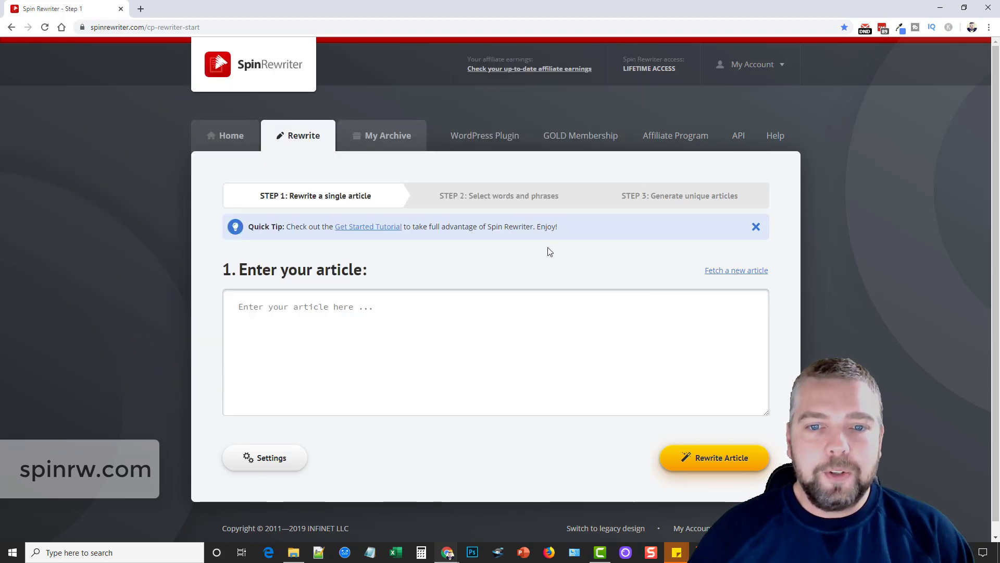
- Open A_Beginner_s_Guide_To_Web_Hosting.txt from the web.hosting.406 folder in Notepad
click(294, 552)
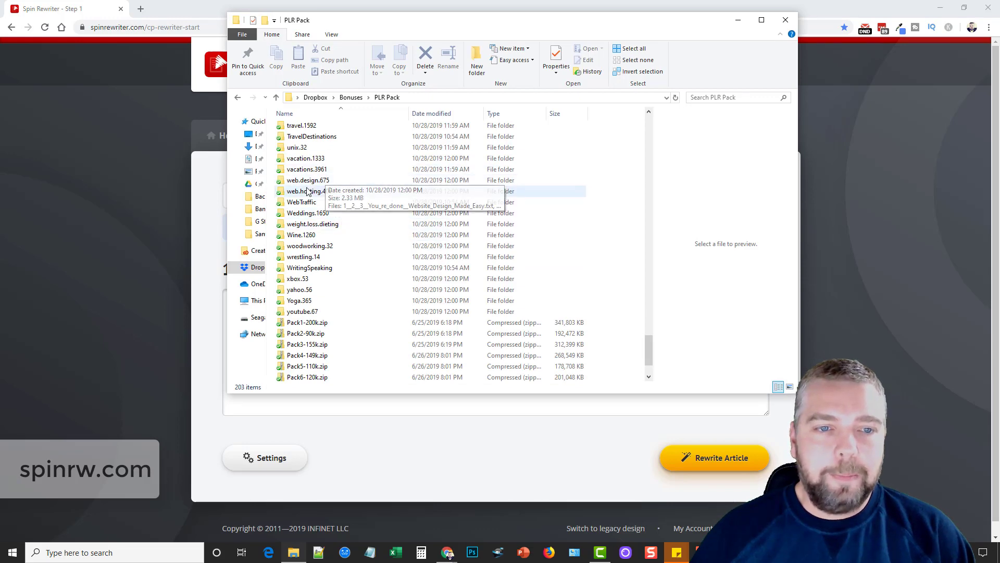
double_click(333, 191)
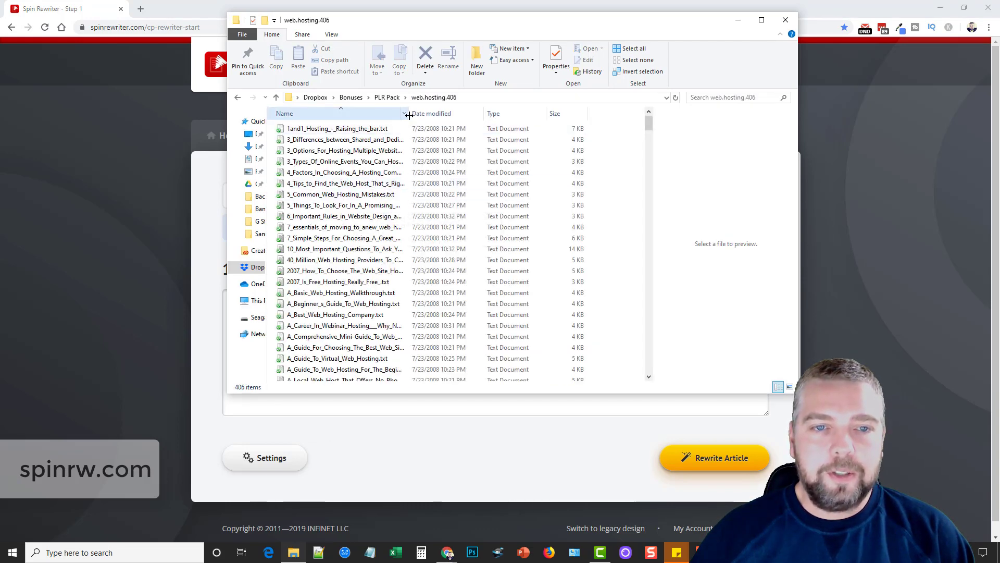
drag(409, 113, 481, 113)
scroll(367, 255, down, 3)
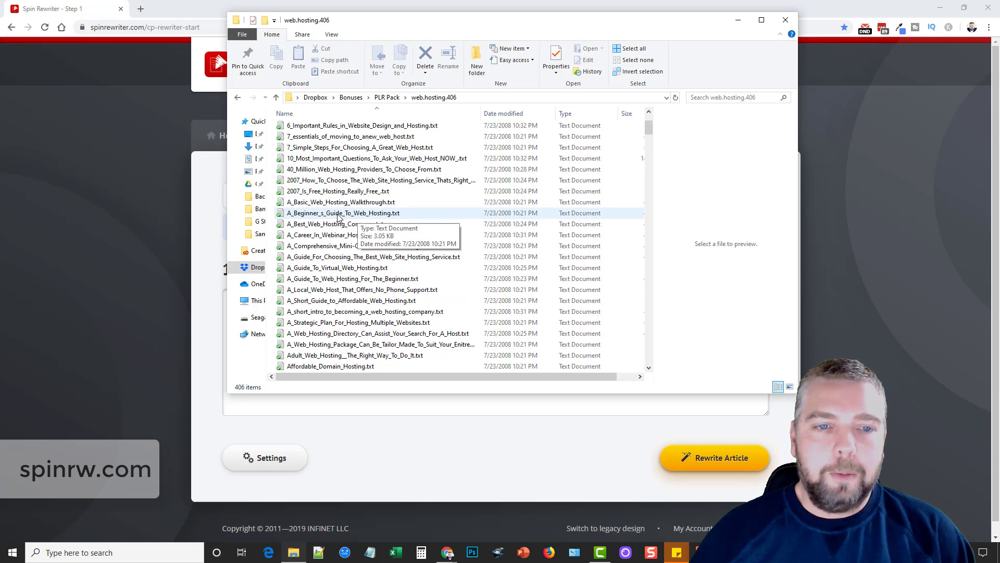
click(337, 218)
click(338, 218)
key(Escape)
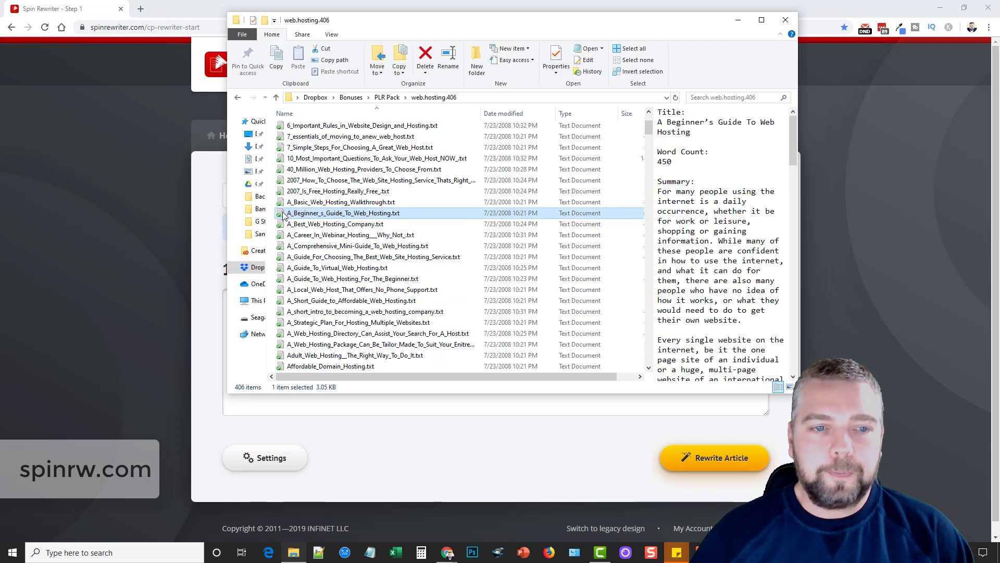
double_click(289, 212)
drag(387, 57, 442, 38)
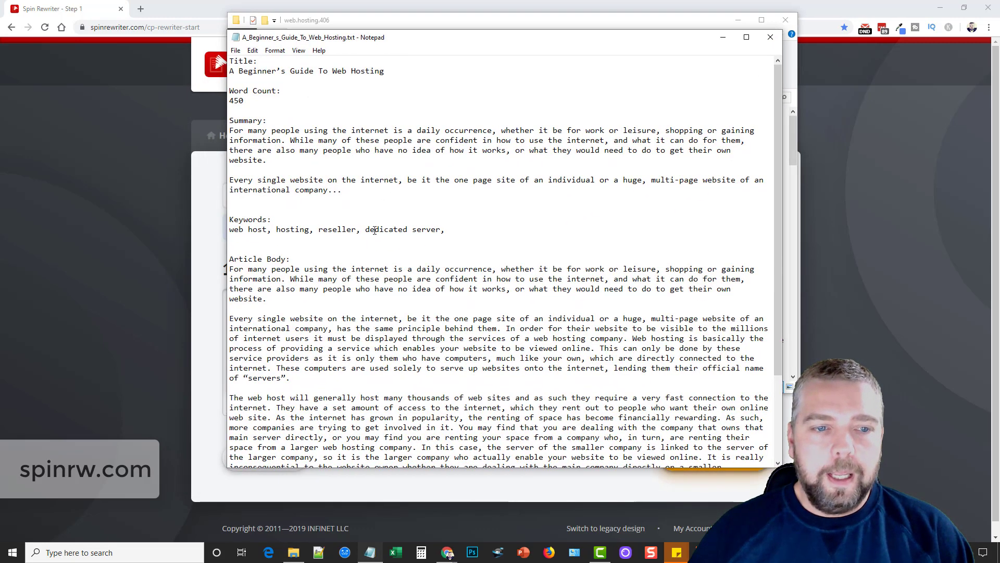
- Copy the article body, then minimize Notepad and File Explorer to reveal Spin Rewriter
drag(229, 269, 454, 503)
right_click(400, 338)
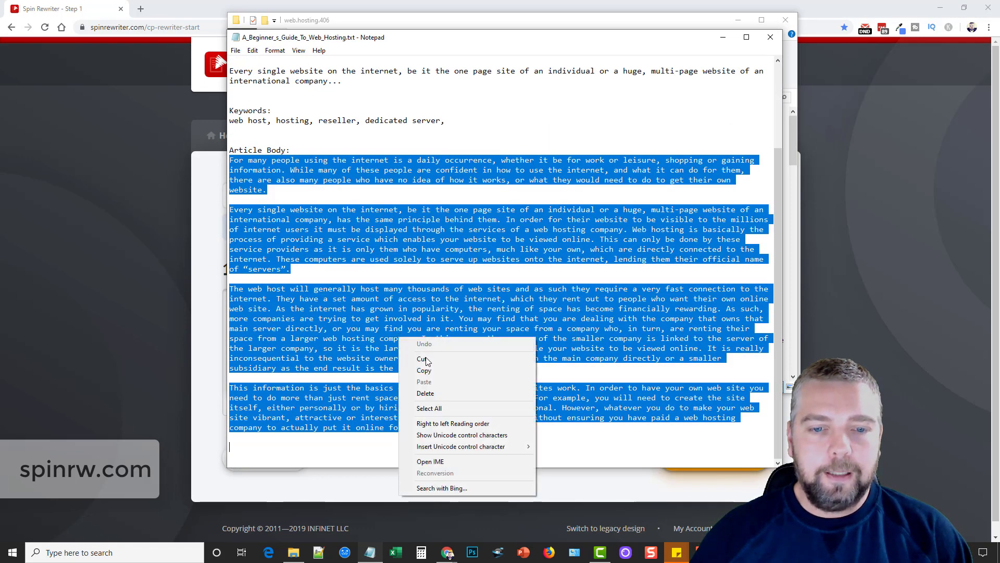
click(417, 369)
click(723, 37)
click(734, 22)
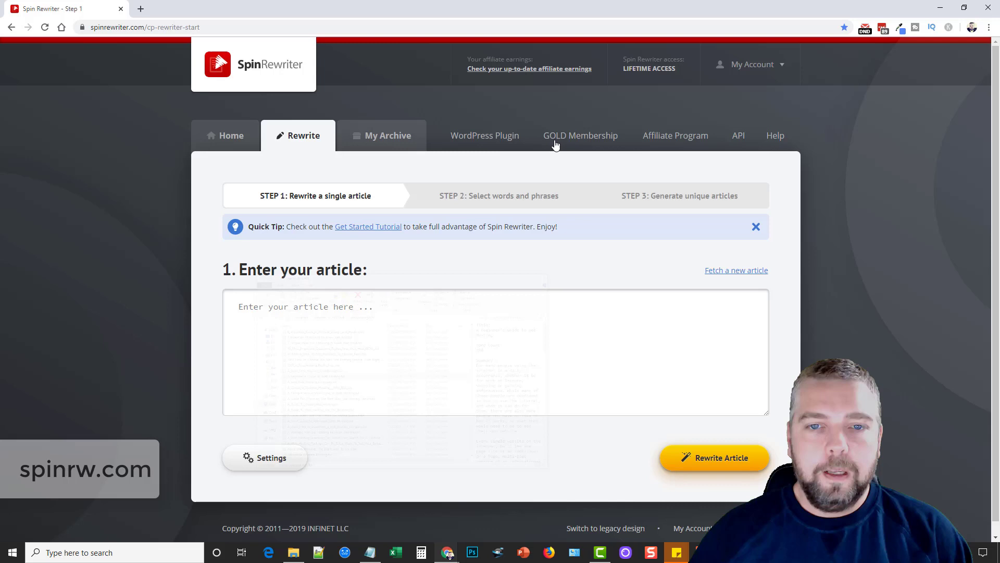
- Paste the web-hosting article into the article box and run Rewrite Article
right_click(386, 299)
click(410, 380)
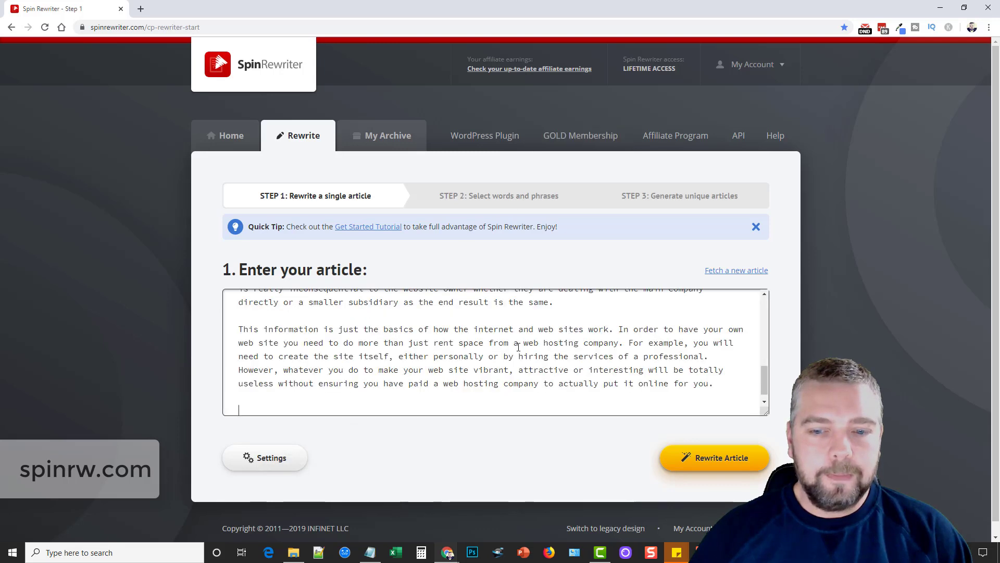
click(673, 455)
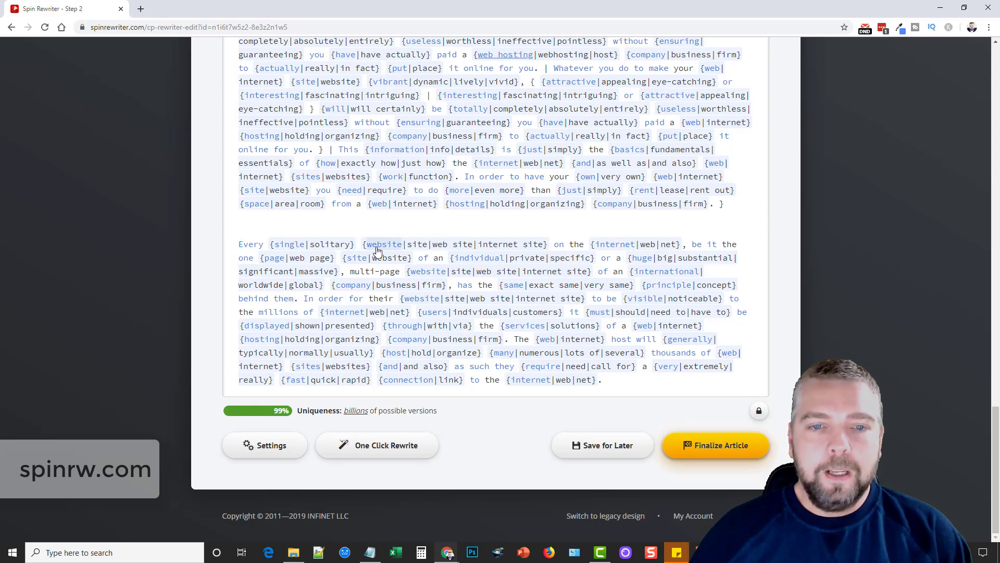
- Inspect the synonym list for the spun word 'using', then close it
scroll(377, 251, up, 20)
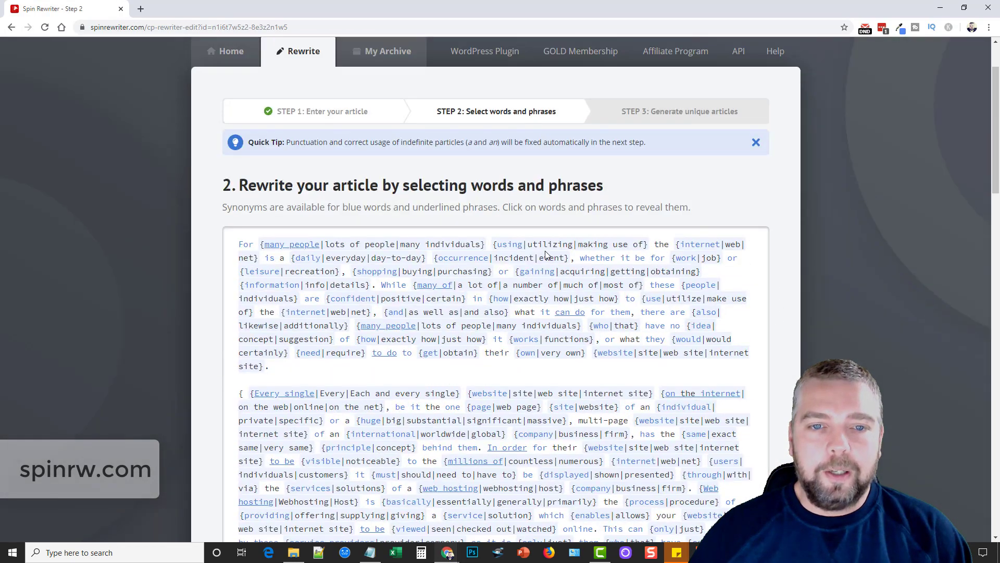
click(509, 245)
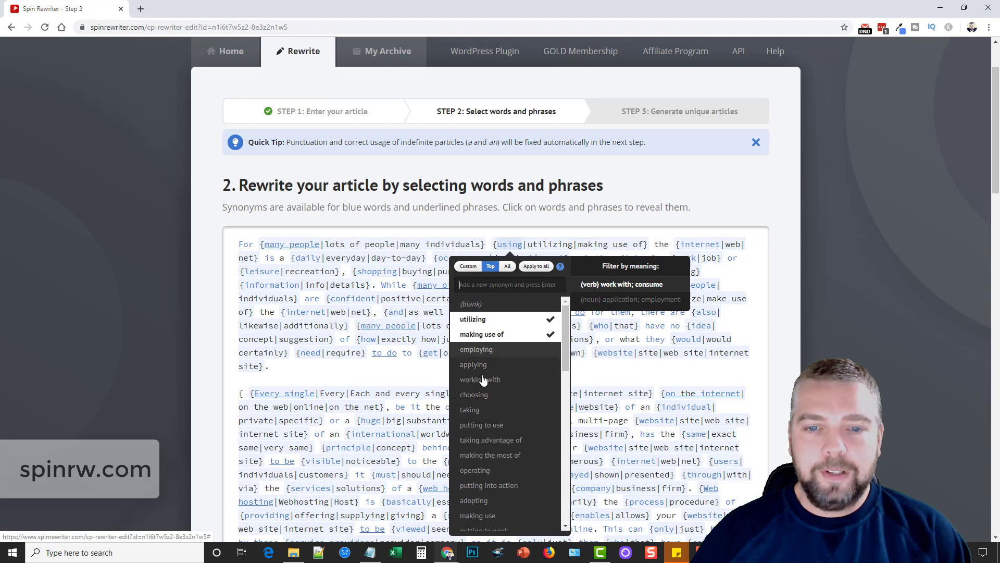
click(490, 290)
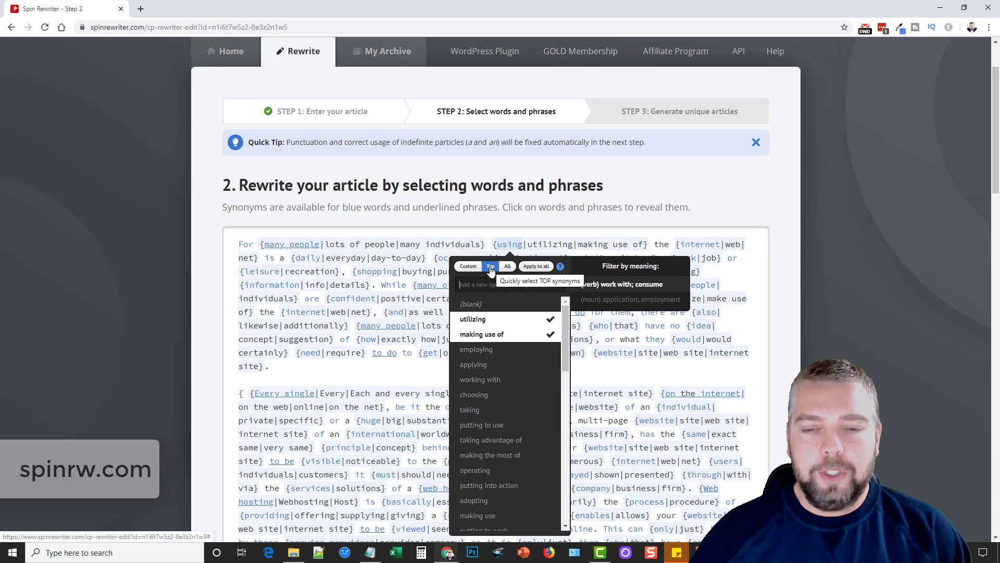
click(624, 224)
- Finalize the spun article, saving it to the Archive
scroll(526, 271, down, 5)
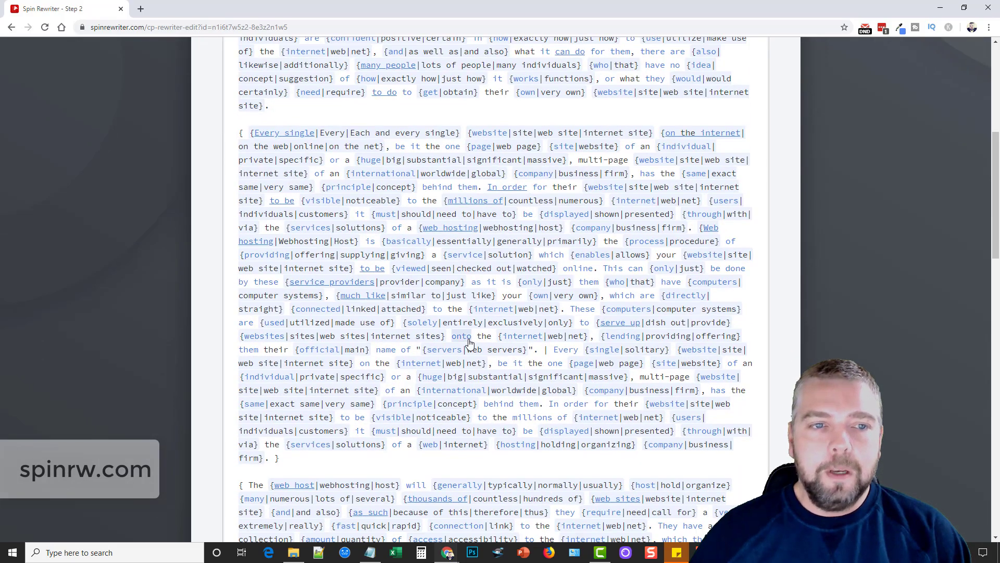
scroll(469, 334, down, 5)
scroll(473, 334, down, 10)
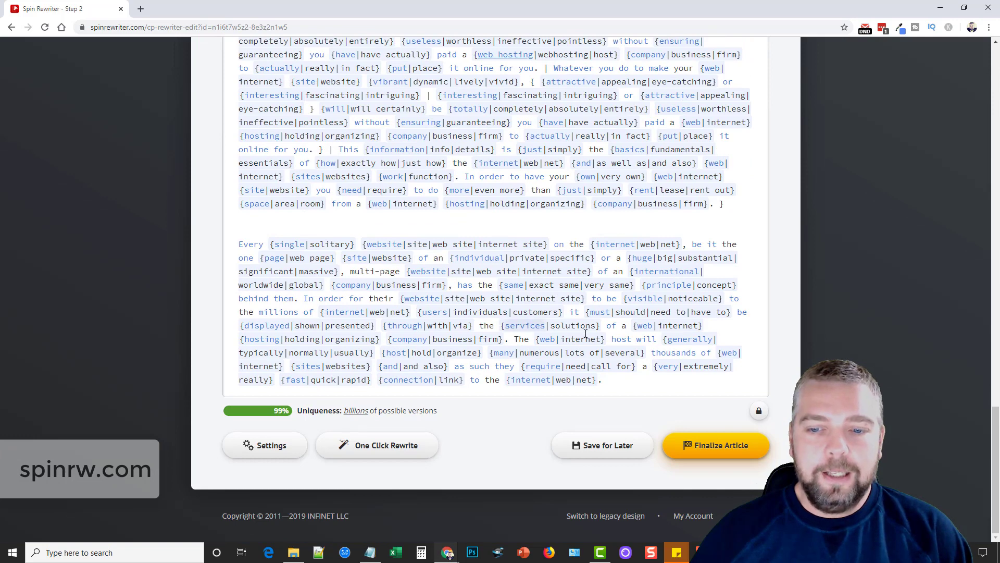
click(714, 433)
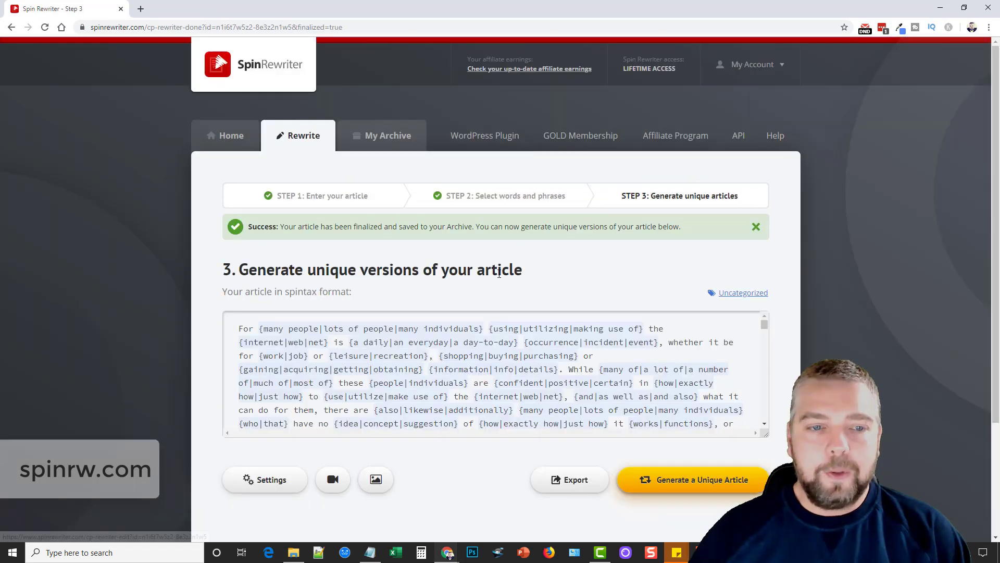
- Export 500 unique articles as a ZIP of text files and download it
scroll(277, 293, down, 1)
scroll(278, 293, down, 2)
click(565, 334)
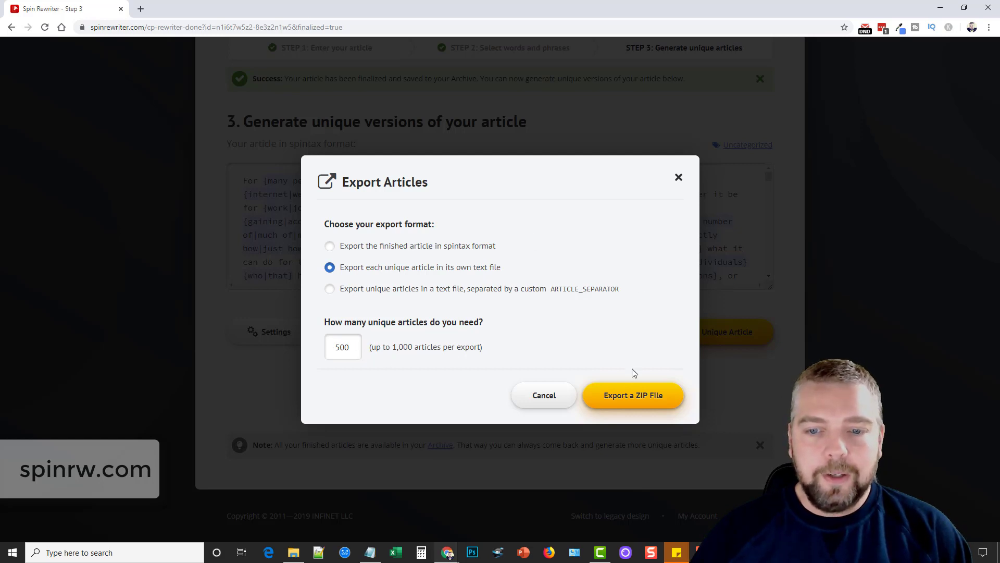
click(631, 402)
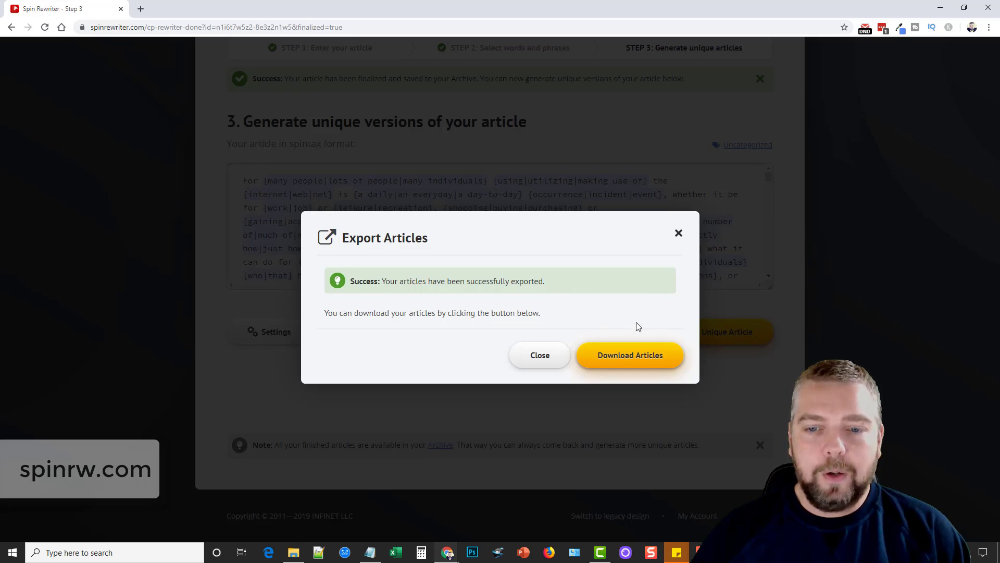
click(631, 355)
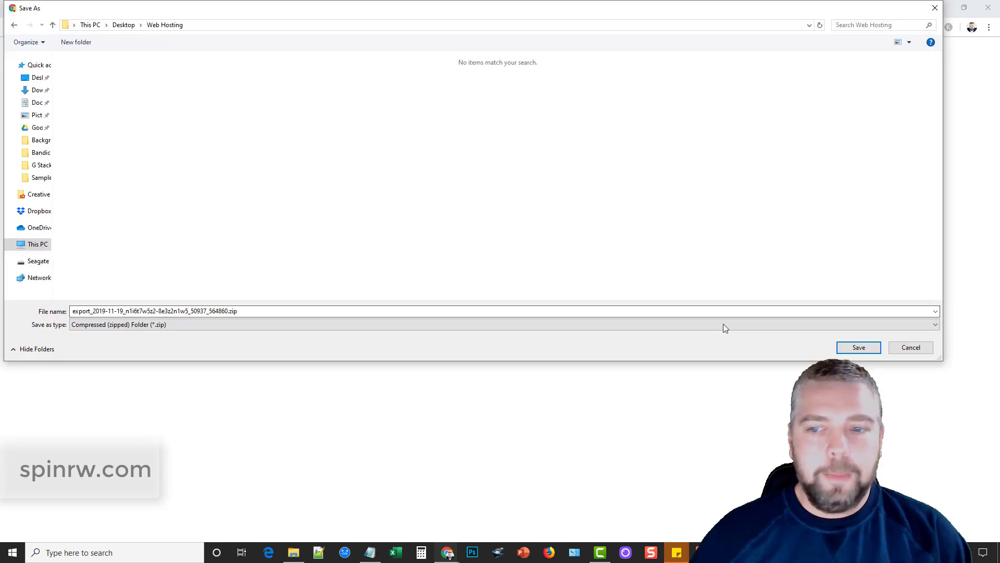
- Save the ZIP into the Web Hosting folder and extract all its files
click(854, 348)
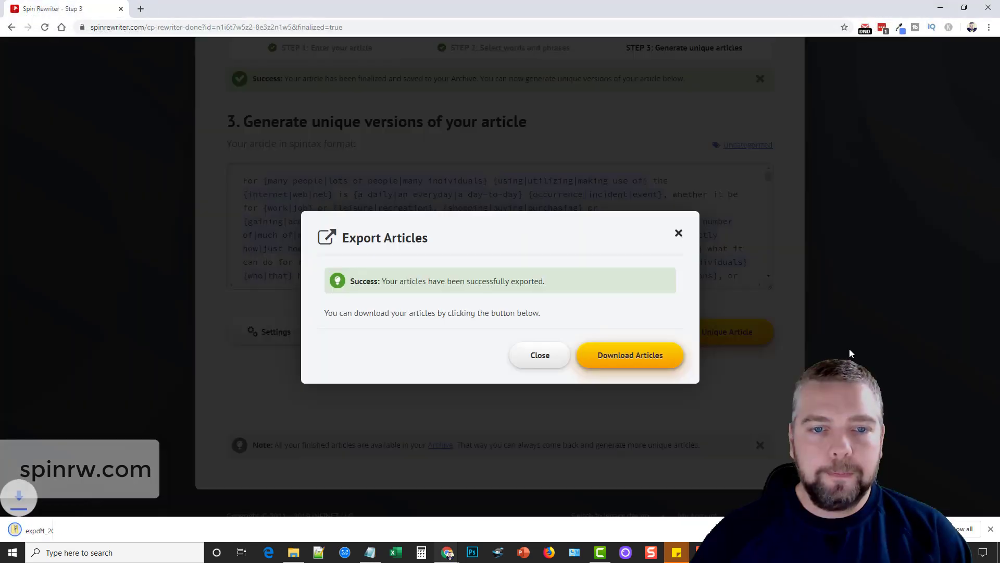
click(16, 529)
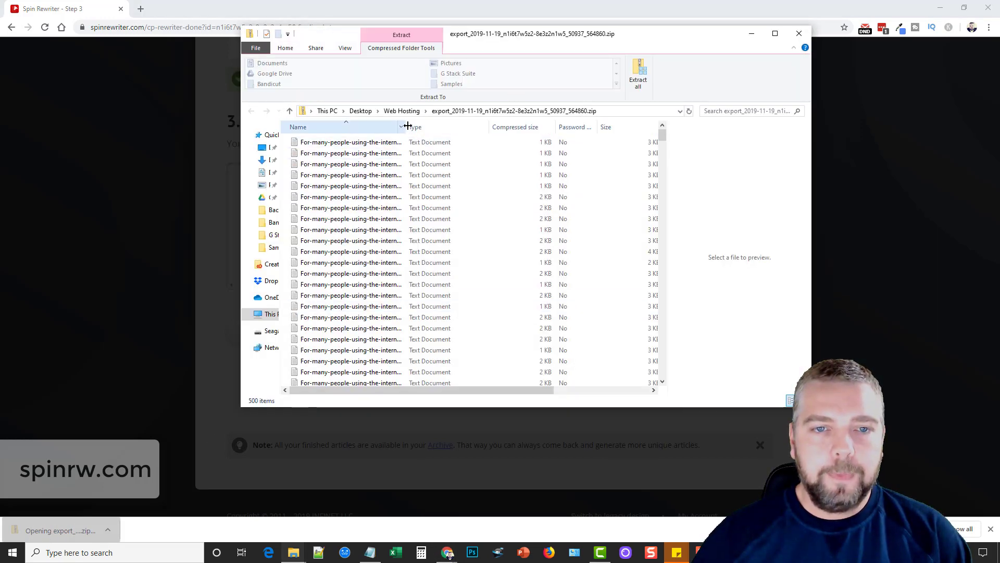
click(638, 73)
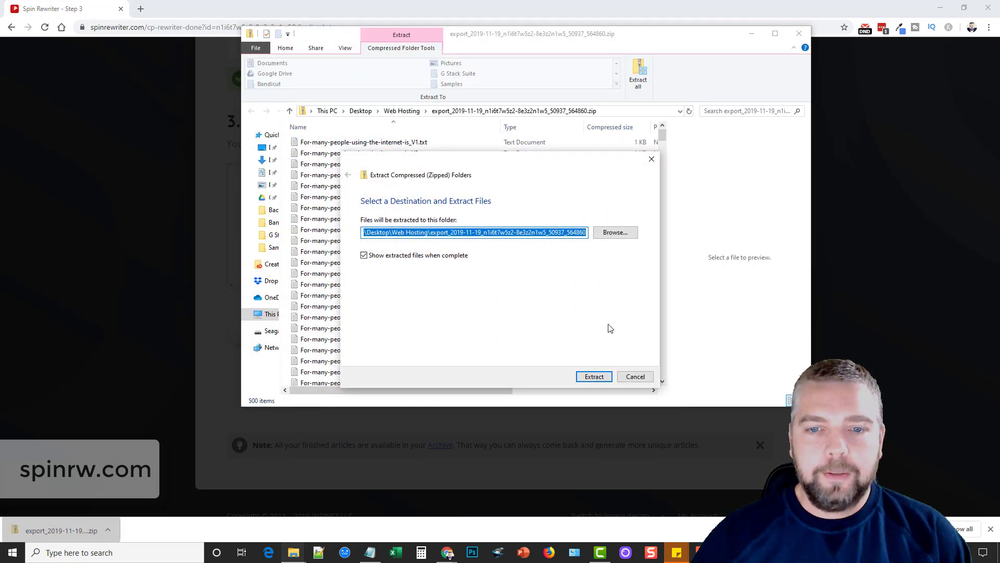
click(600, 380)
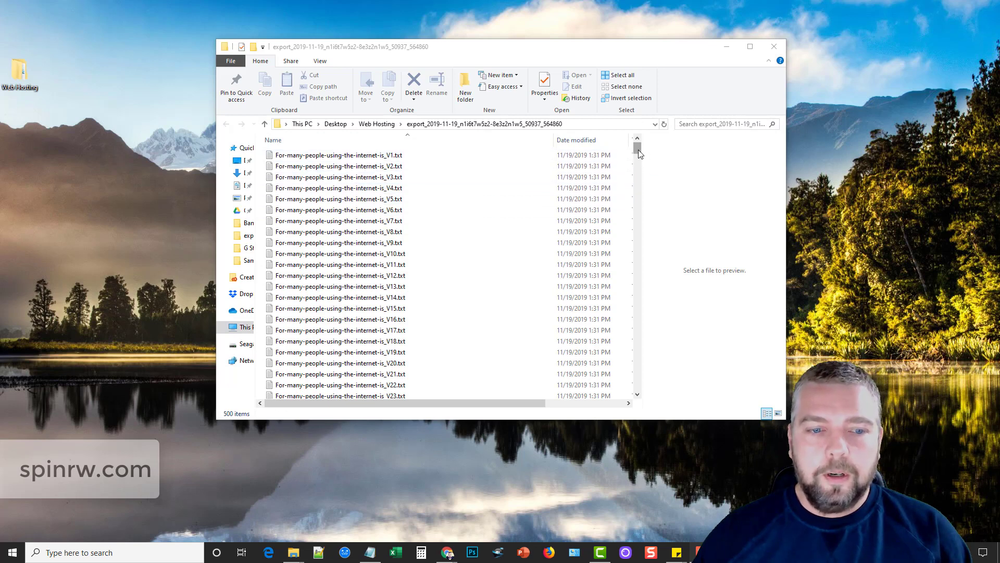
mouse_move(638, 149)
mouse_down()
mouse_move(632, 388)
mouse_move(642, 144)
mouse_up()
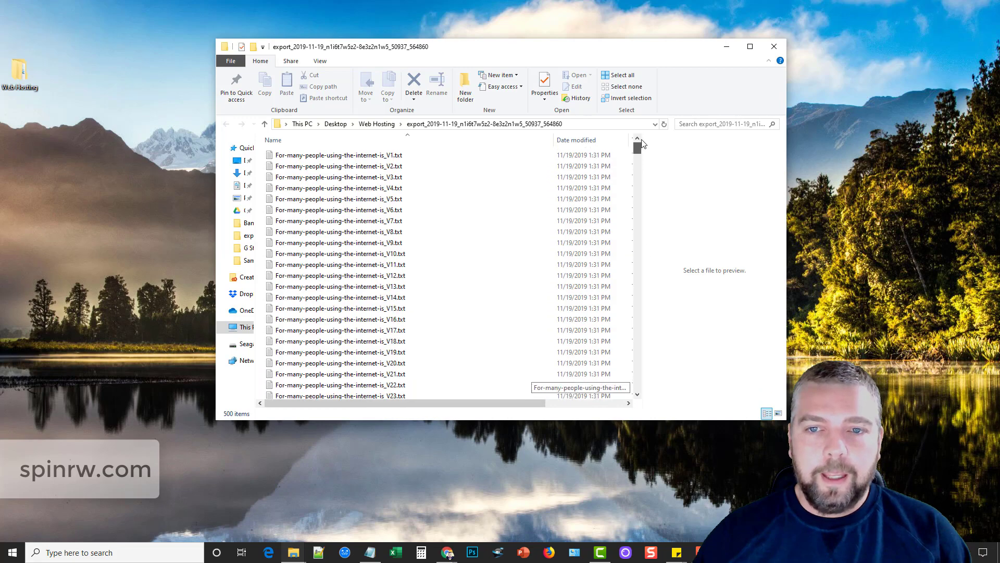
- Review versions V5, V13 and V24 in Notepad, scroll to V500, then close the folder
click(324, 201)
double_click(324, 202)
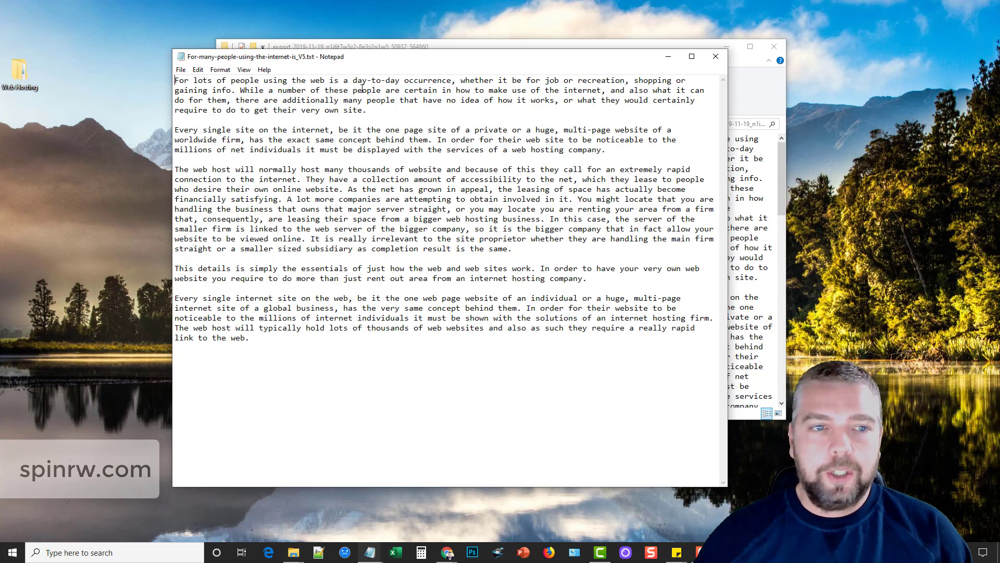
click(715, 57)
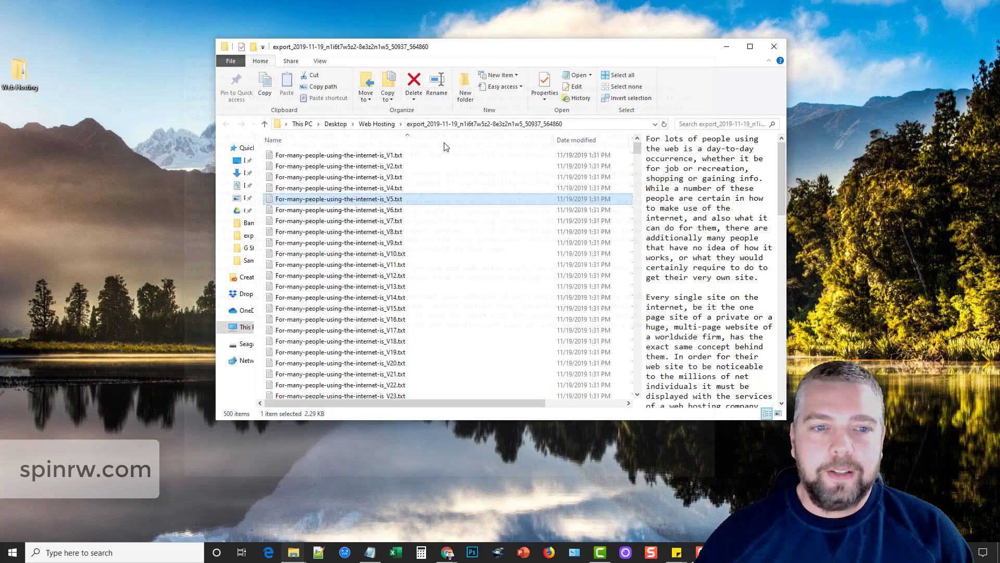
double_click(311, 288)
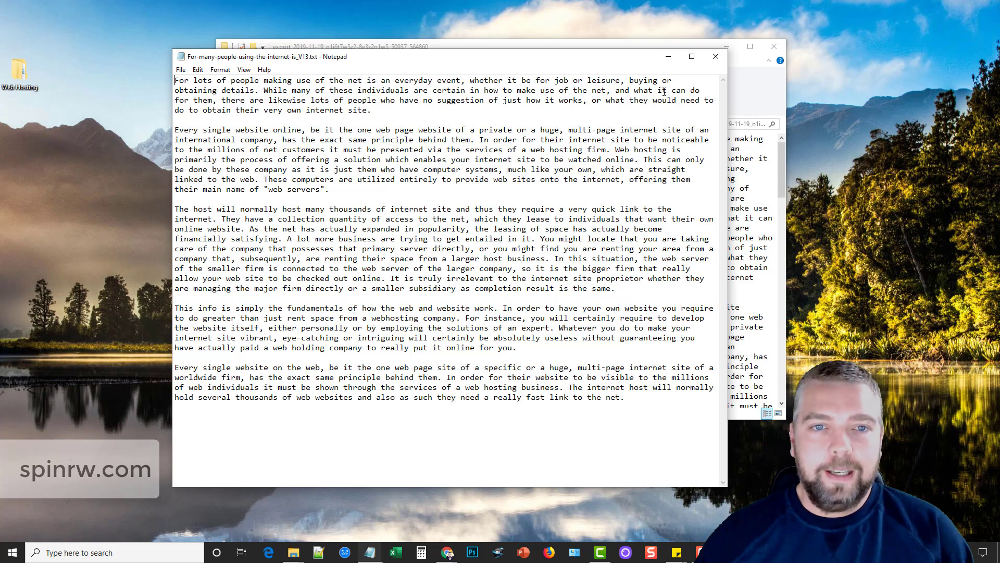
click(716, 57)
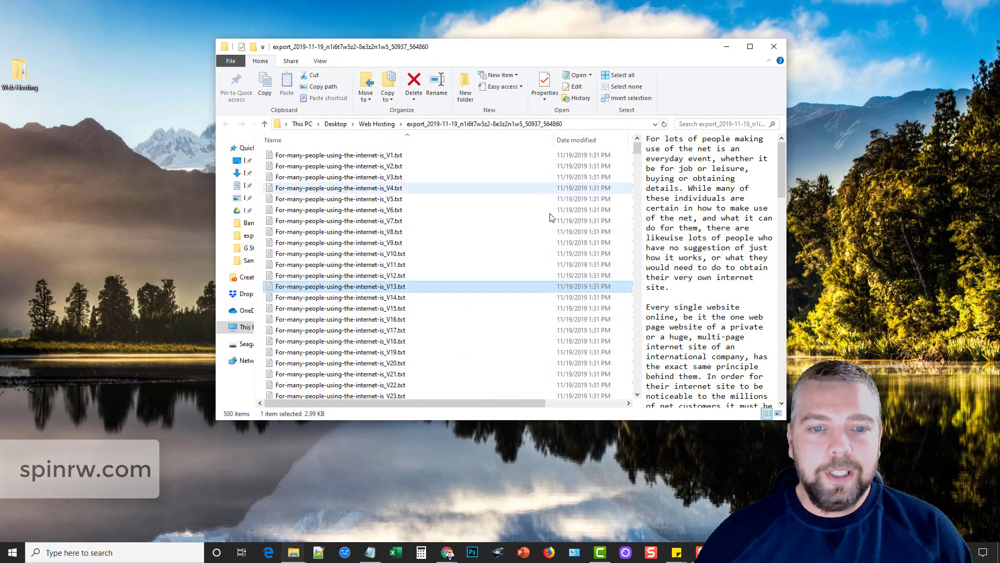
scroll(414, 300, down, 4)
double_click(385, 284)
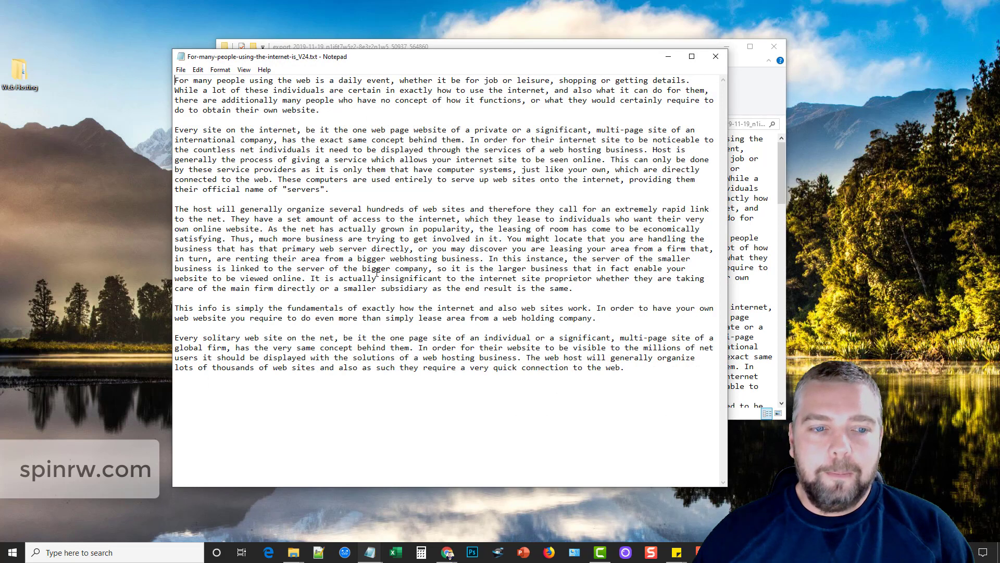
click(716, 57)
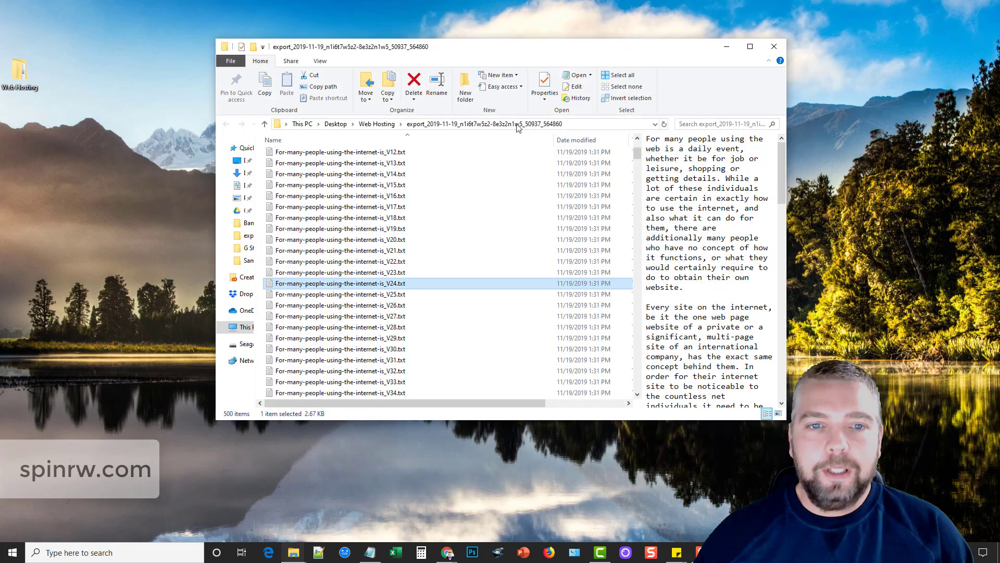
scroll(642, 204, down, 10)
scroll(642, 205, down, 20)
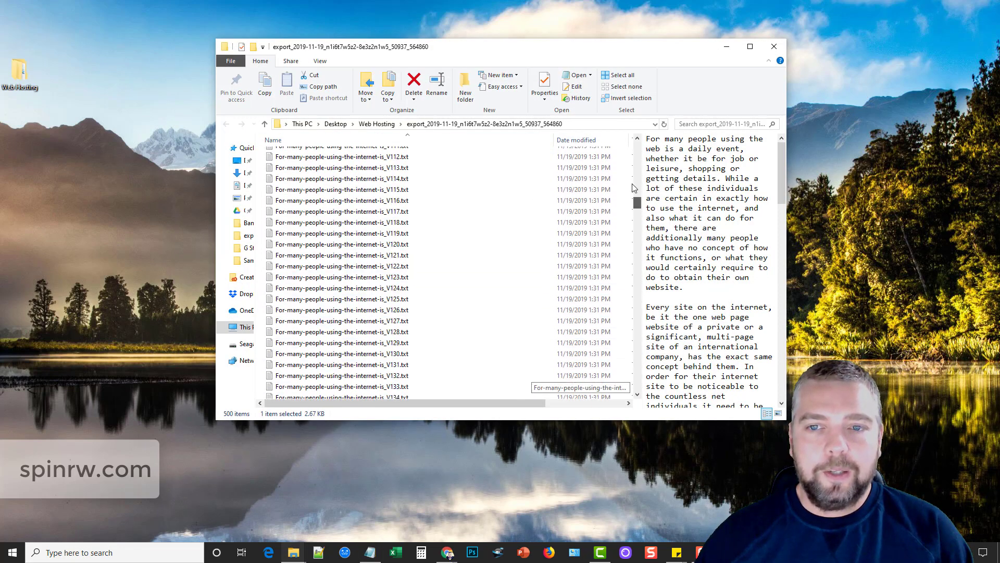
click(775, 46)
- Return to Spin Rewriter, start over at Step 1, and focus the empty article box
mouse_move(448, 553)
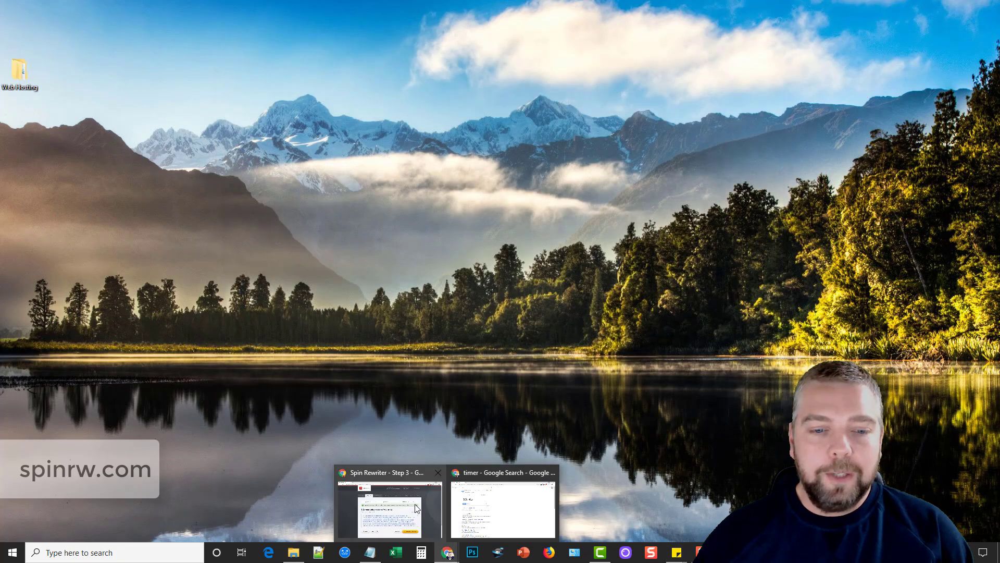
click(388, 501)
scroll(152, 338, down, 2)
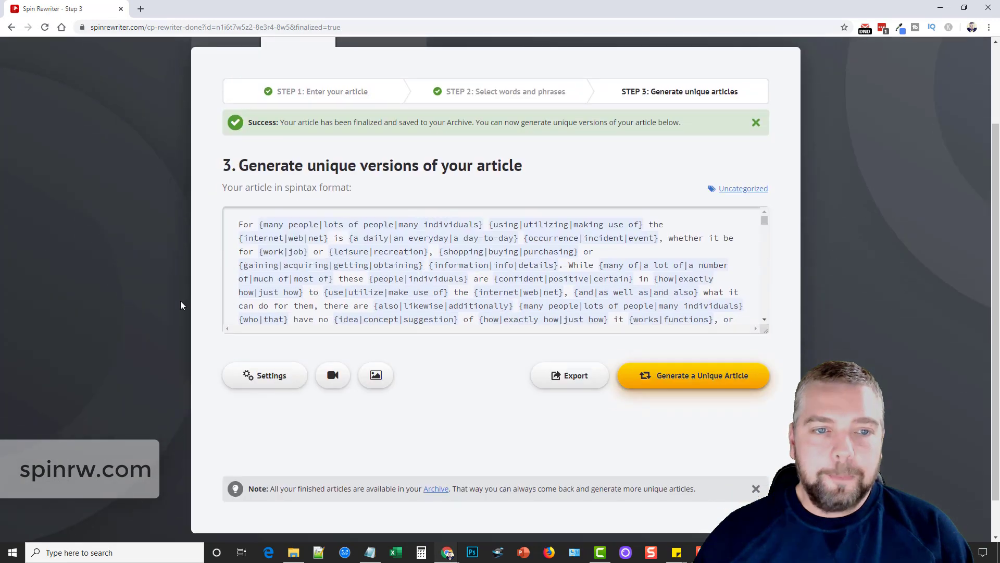
scroll(180, 301, up, 2)
click(296, 140)
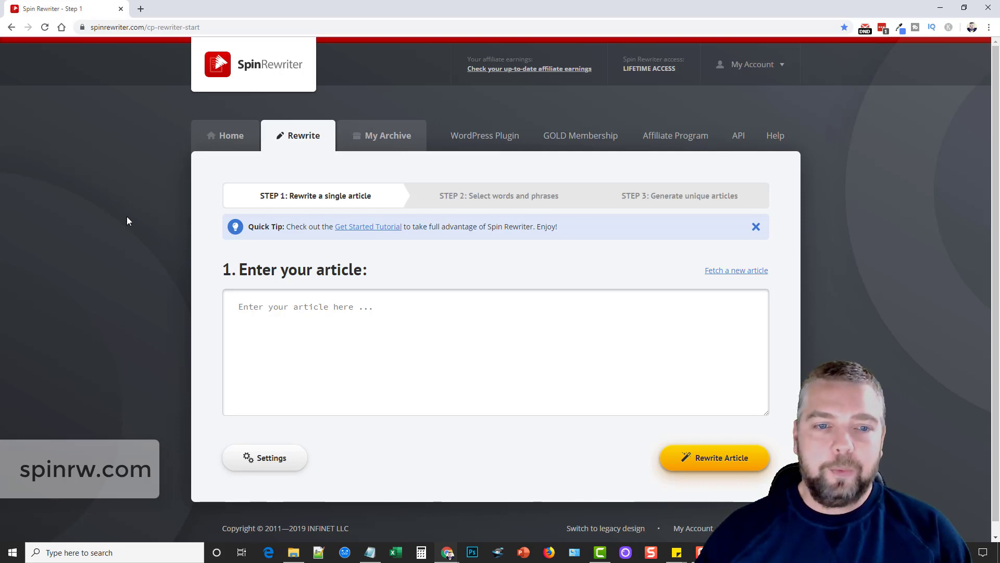
click(460, 321)
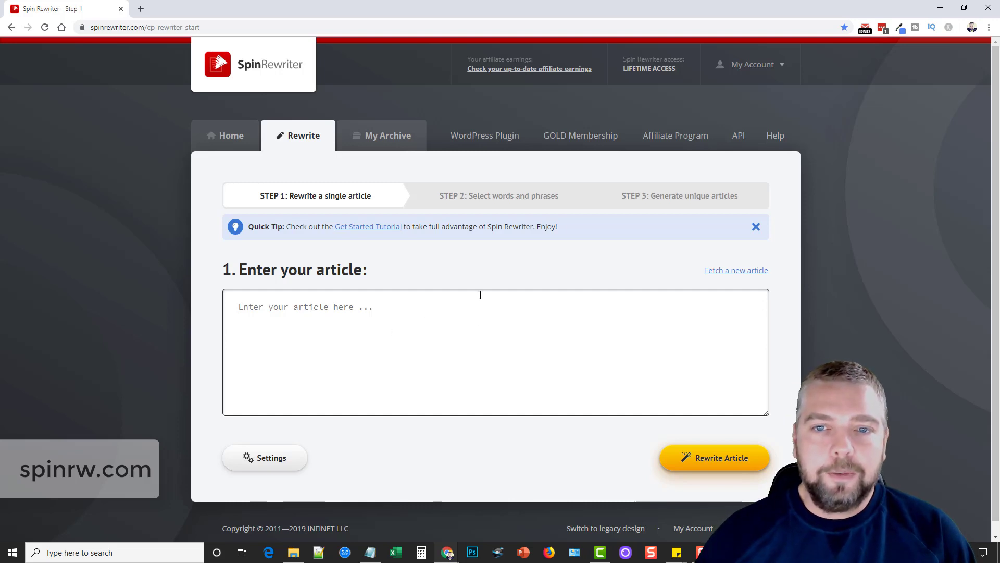
click(370, 324)
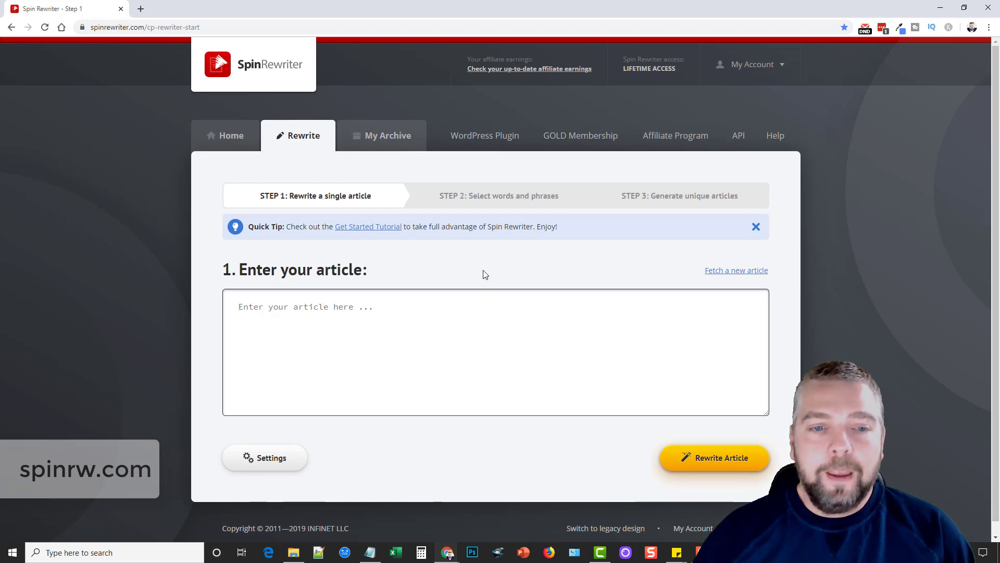
- Open the My account page from the My Account dropdown to view the membership
mouse_move(772, 67)
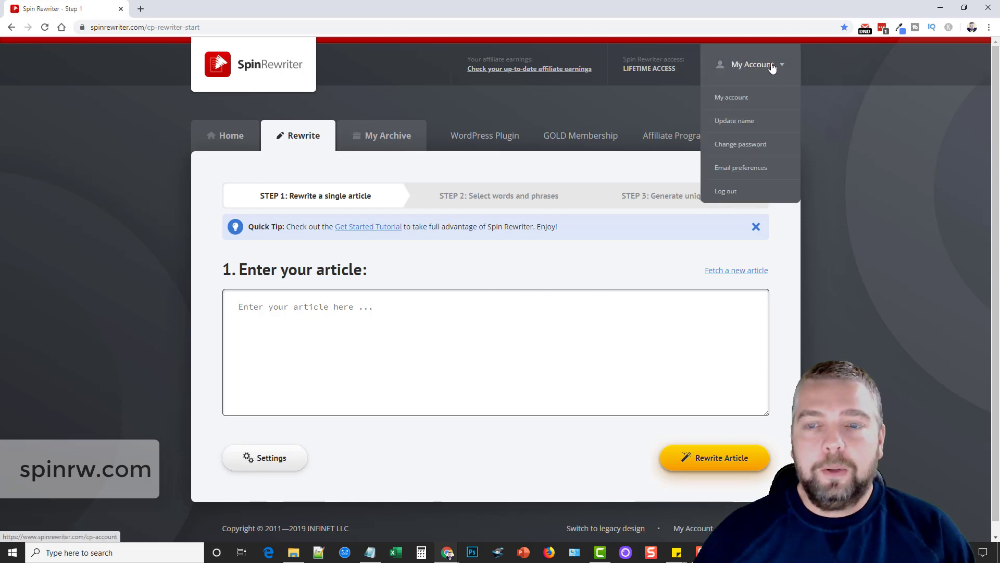
click(739, 98)
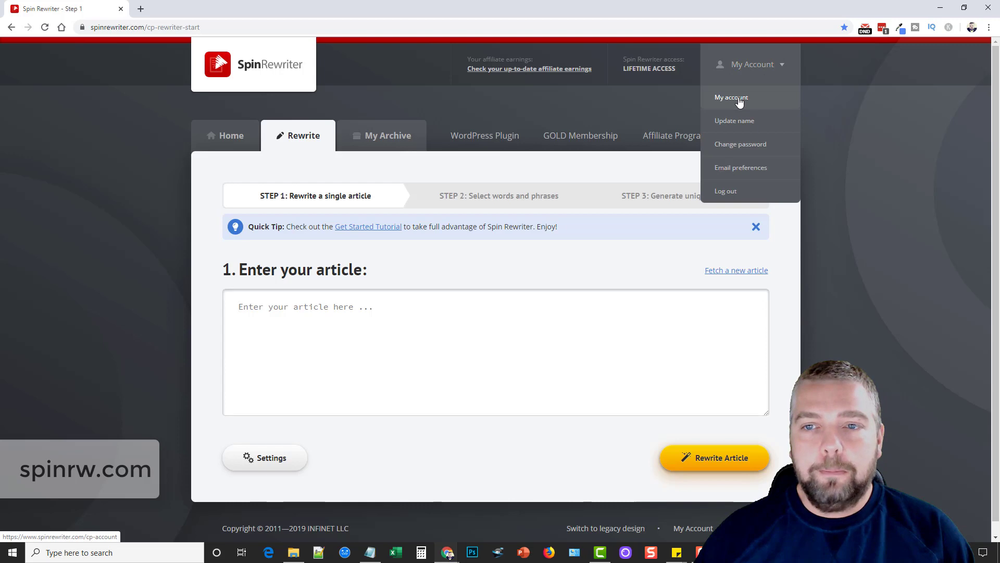